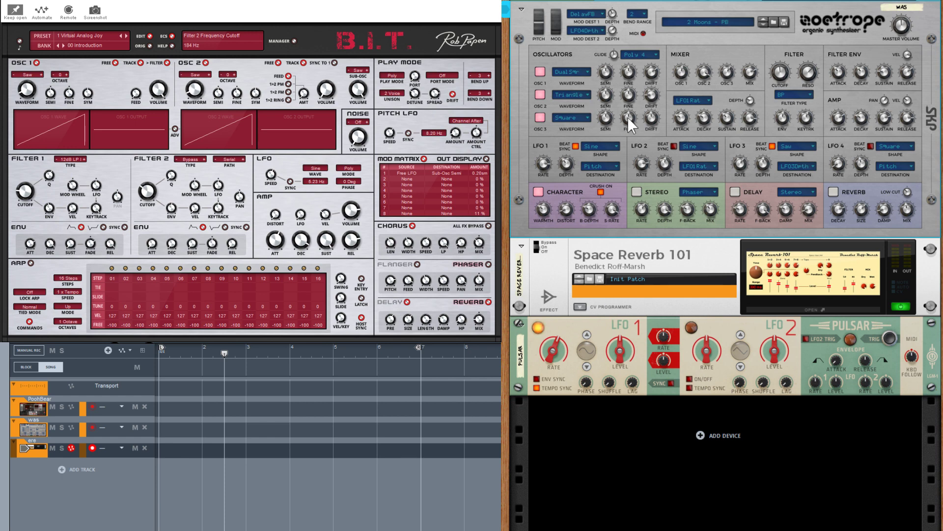
Step: Add a Filter 2 Frequency Cutoff automation lane for B.I.T. on the ere track, then undo it
right_click(628, 117)
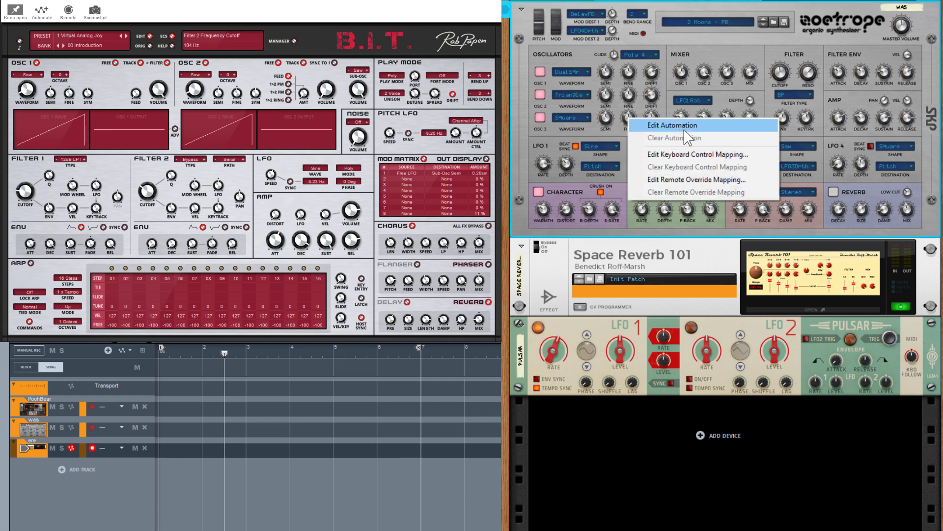
click(599, 133)
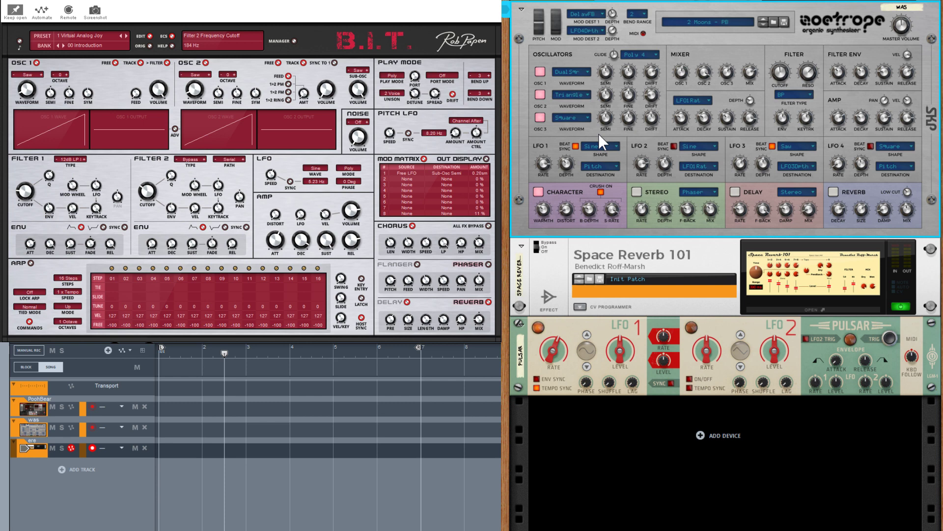
click(43, 11)
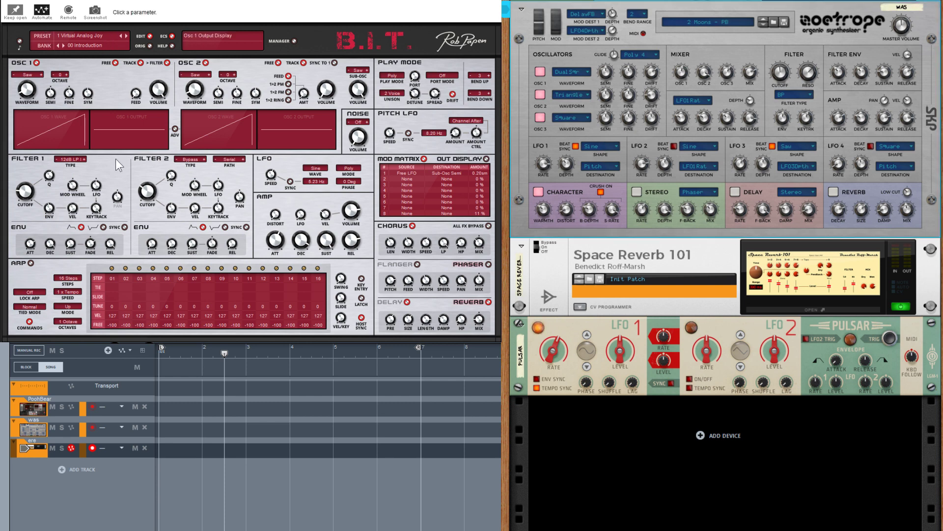
click(151, 196)
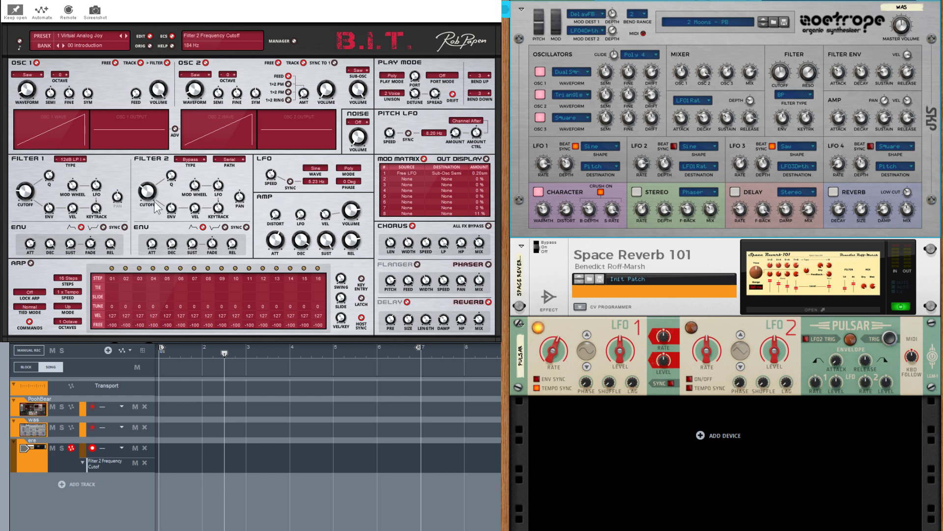
key(ctrl+z)
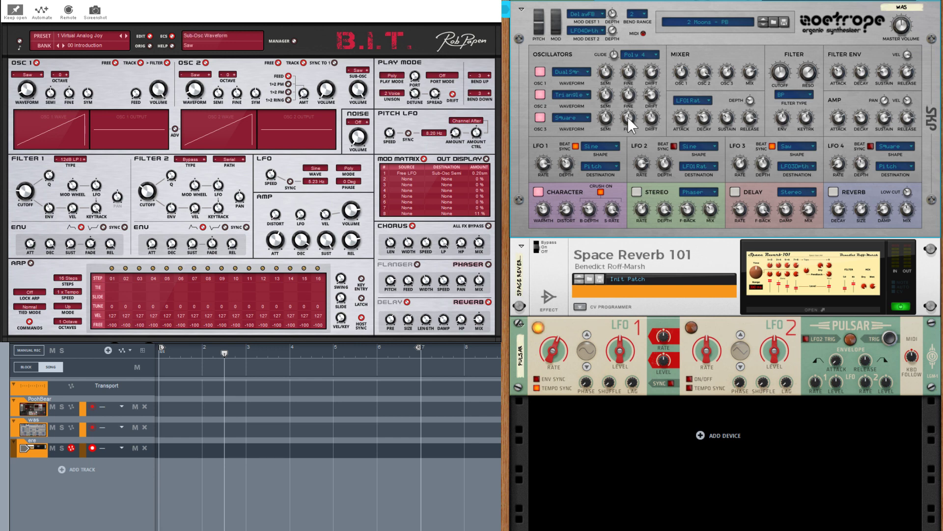
Step: Create automation lanes for the Zoetrope's Osc 3 Fine, Osc 3 Drift and Osc 2 Drift knobs
mouse_move(629, 117)
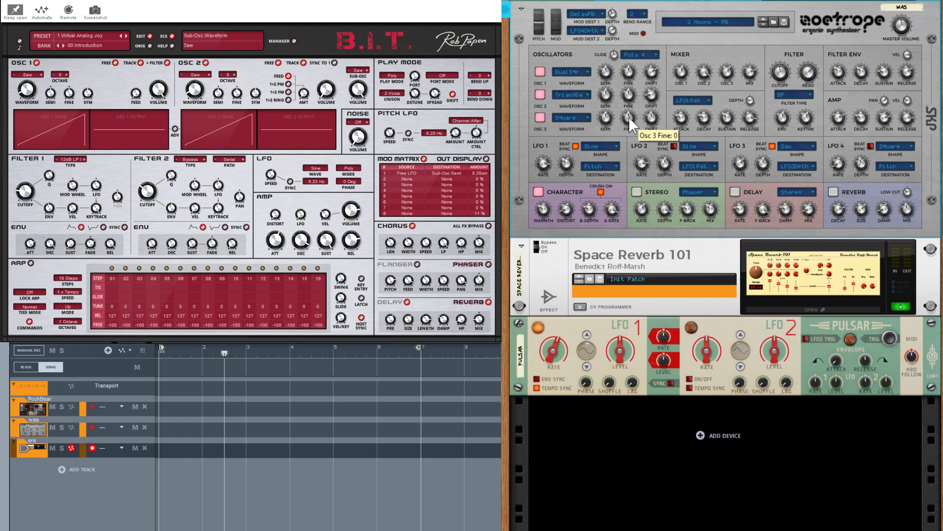
alt+click(629, 116)
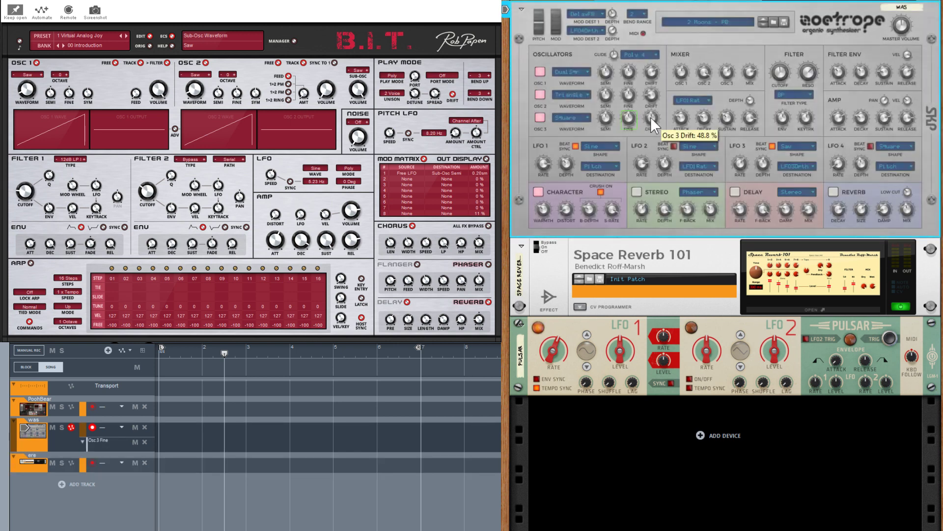
alt+click(651, 117)
alt+click(650, 94)
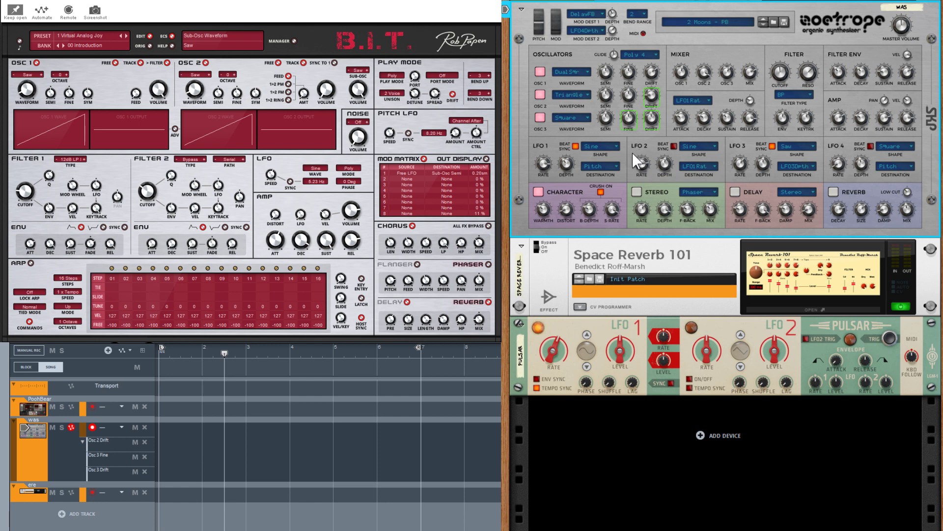
Step: Remove the oscillator lanes and record sweeps of B.I.T.'s Filter 2 cutoff and related knobs
key(ctrl+z)
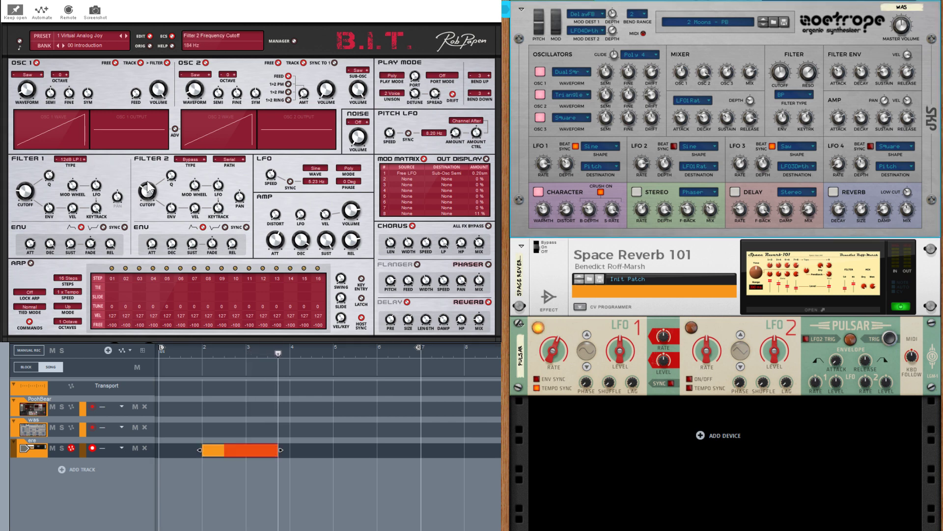
drag(147, 192, 147, 186)
drag(172, 217, 217, 198)
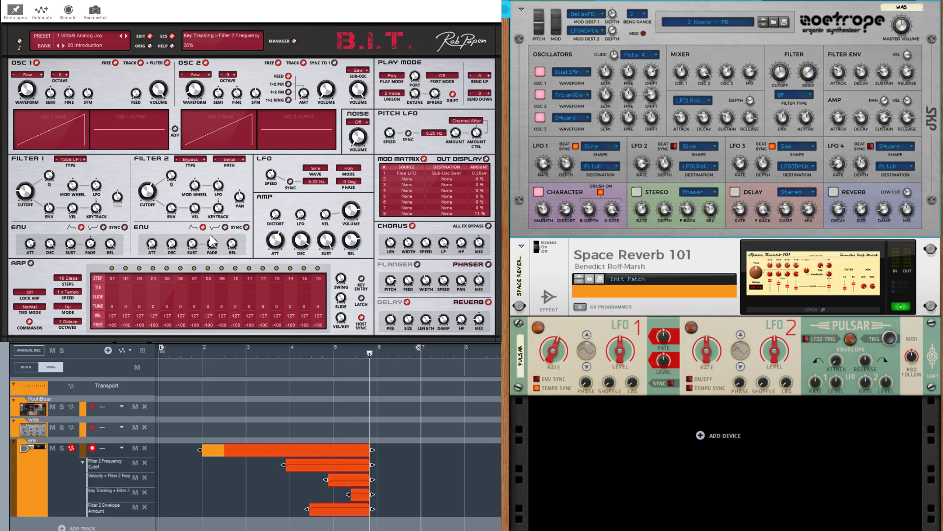
key(space)
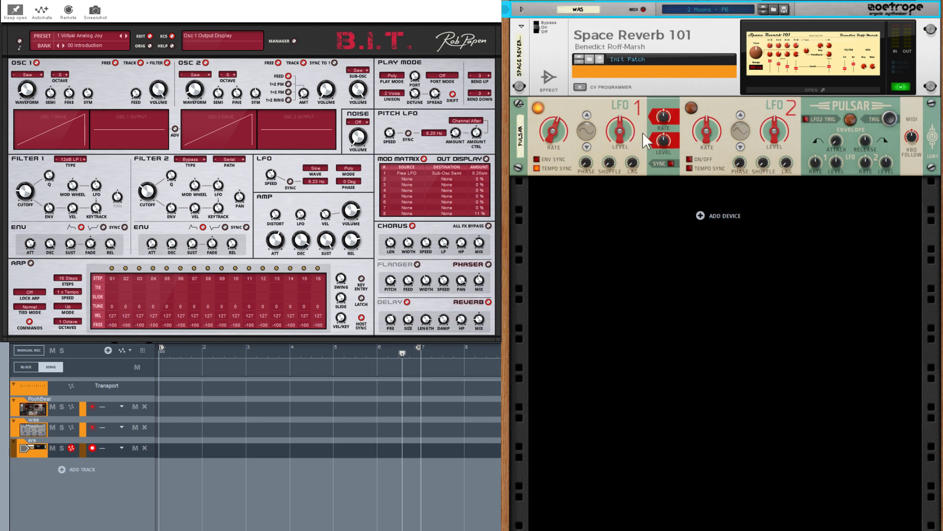
Step: Turn Pulsar's LFO1 Level down to about 51% and create its automation lane
click(618, 132)
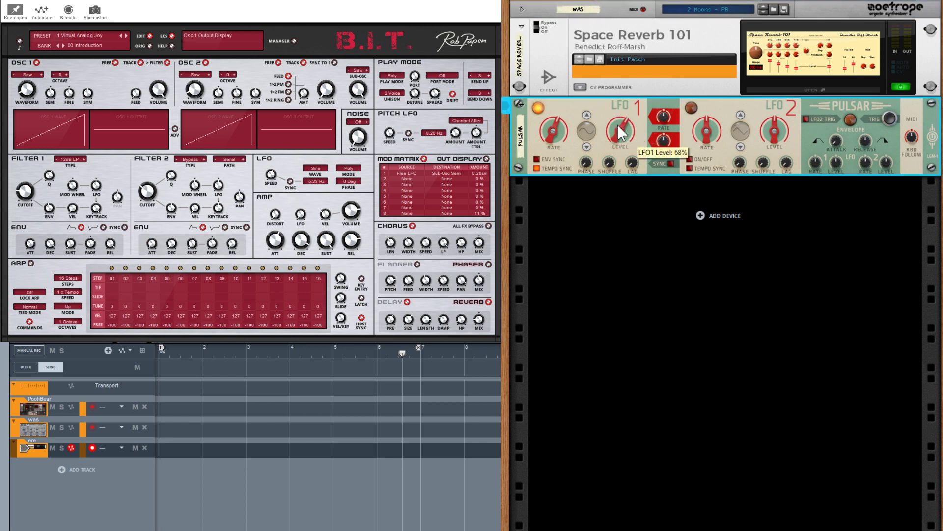
mouse_move(619, 120)
mouse_down()
mouse_move(623, 134)
mouse_move(621, 126)
mouse_up()
right_click(620, 131)
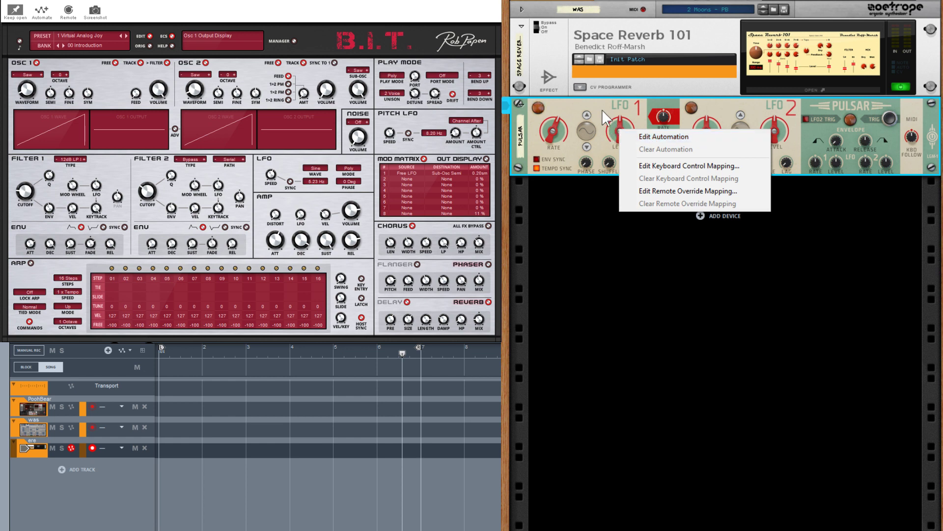
key(Escape)
mouse_move(621, 131)
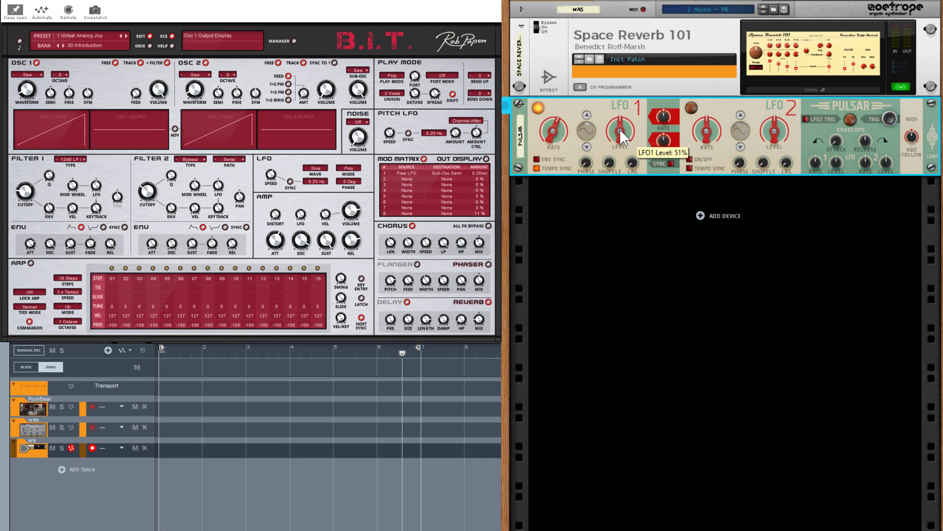
alt+click(621, 131)
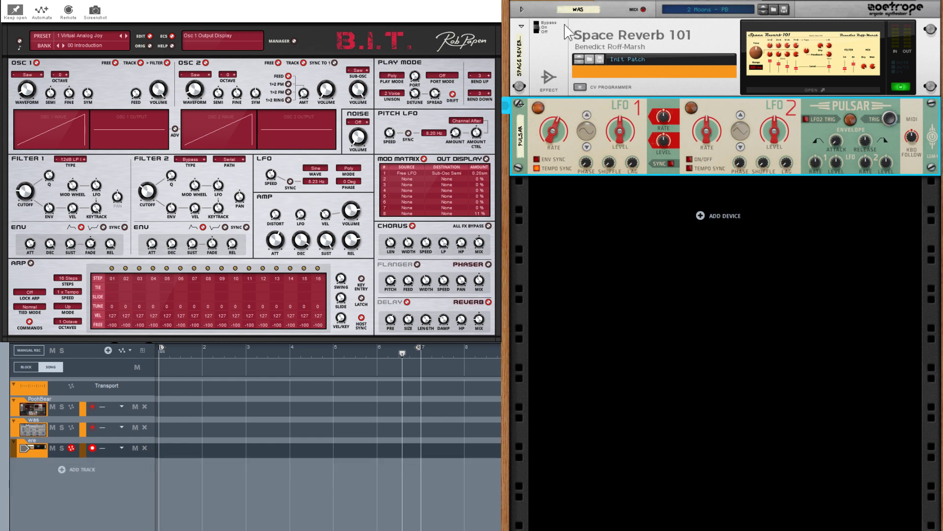
Step: Create a sequencer track for Space Reverb 101, then select the Pulsar device
right_click(584, 102)
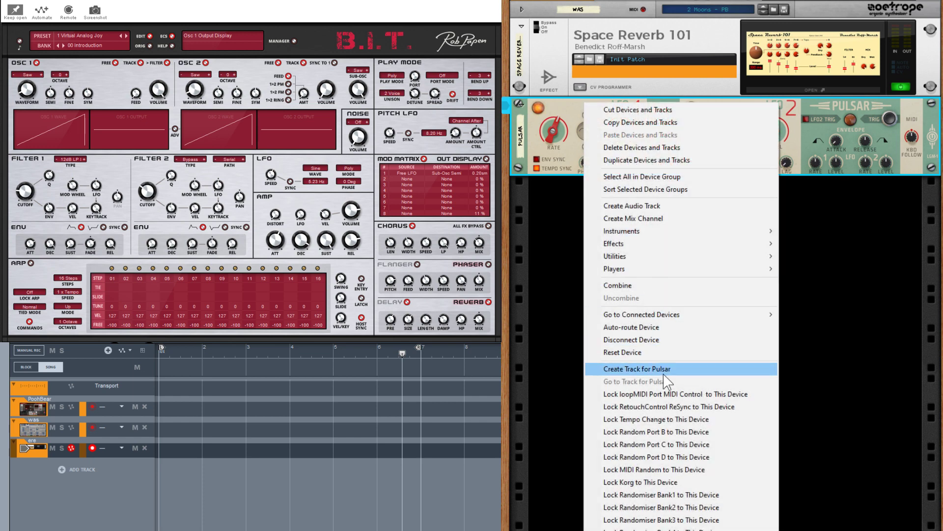
click(559, 44)
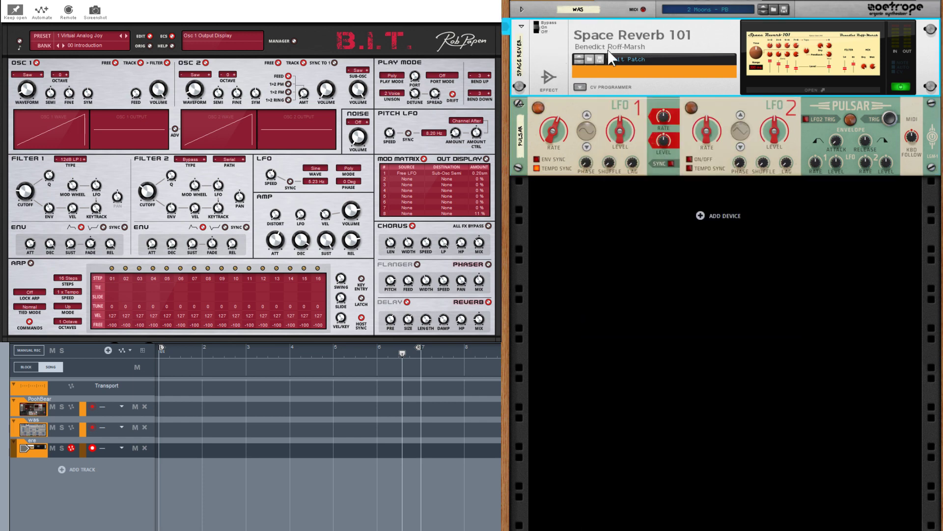
right_click(559, 48)
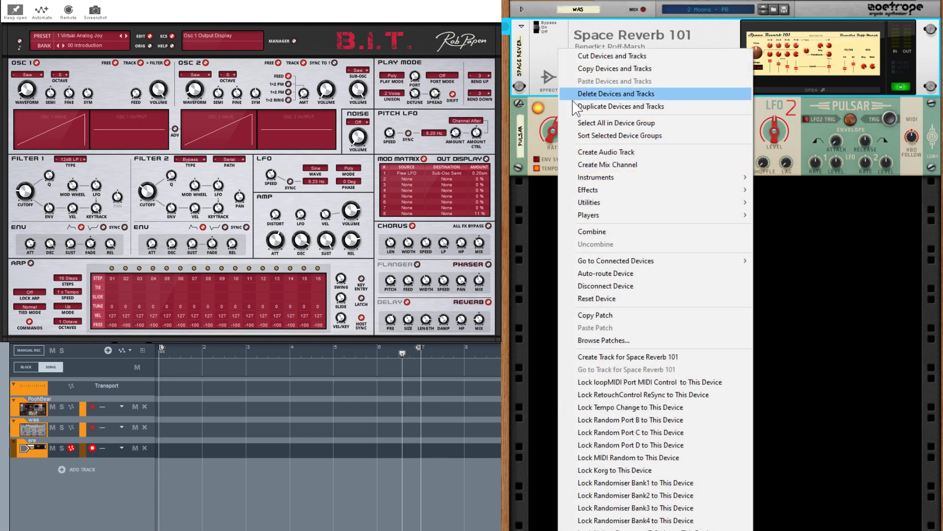
click(551, 57)
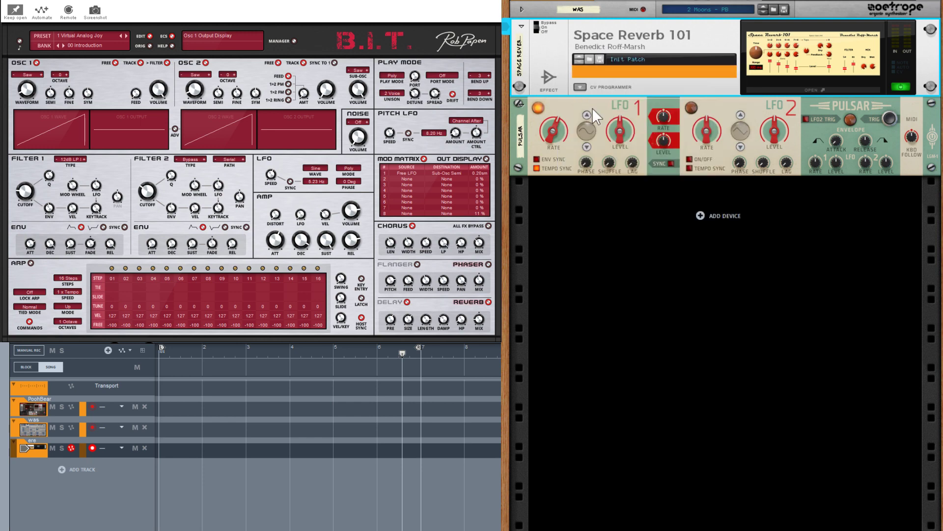
click(505, 25)
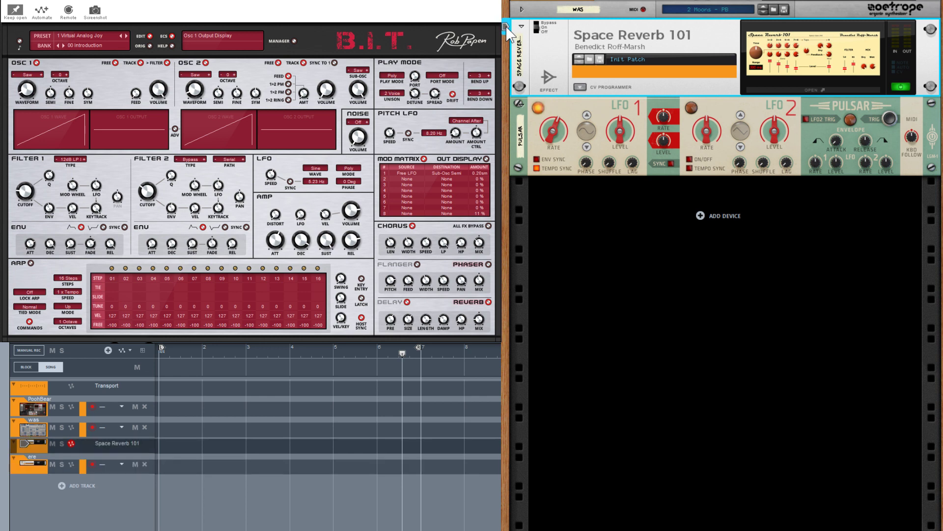
click(518, 110)
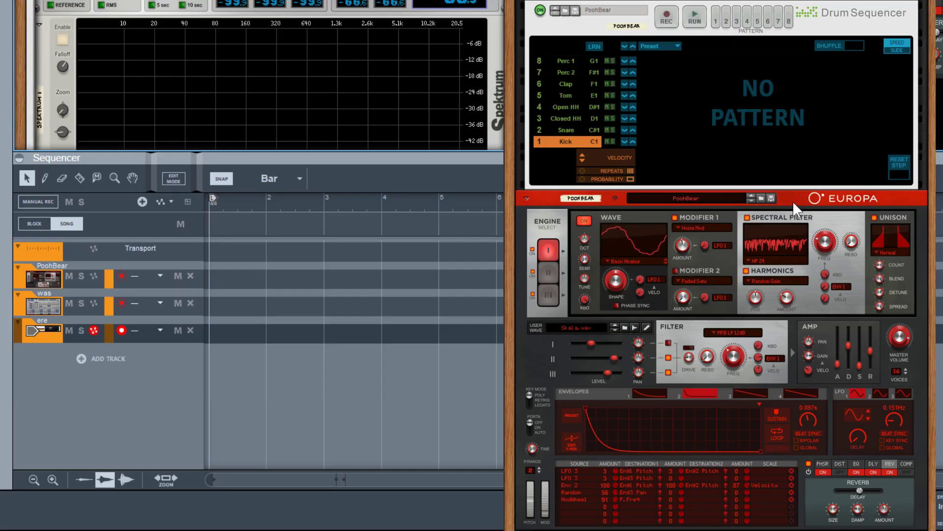
right_click(647, 62)
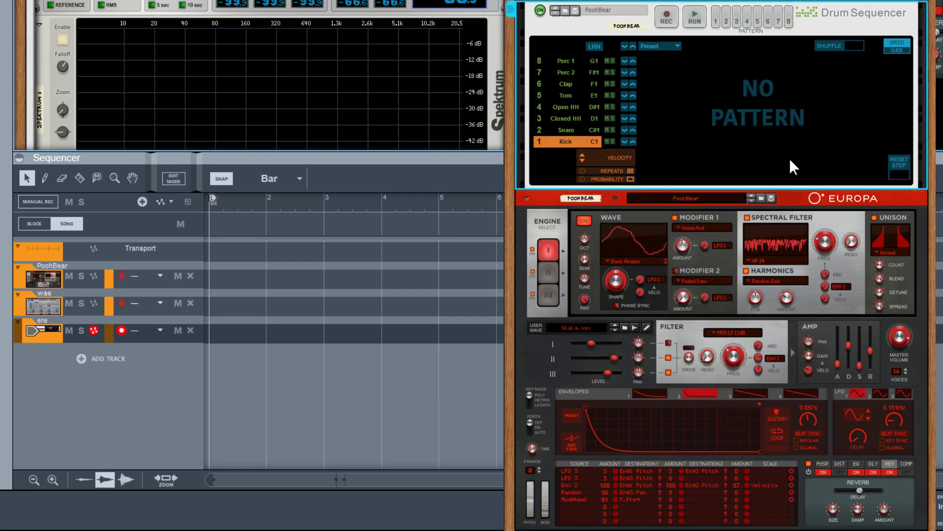
click(857, 131)
right_click(615, 281)
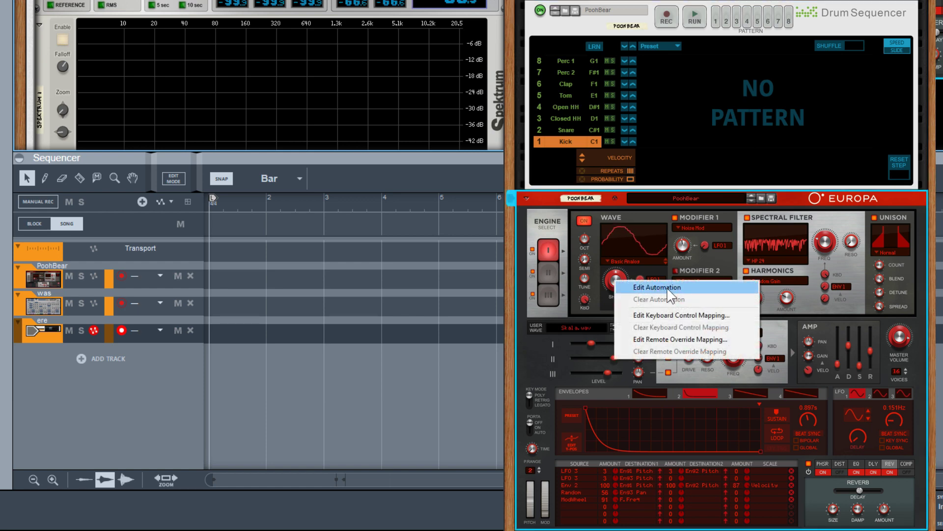
right_click(805, 420)
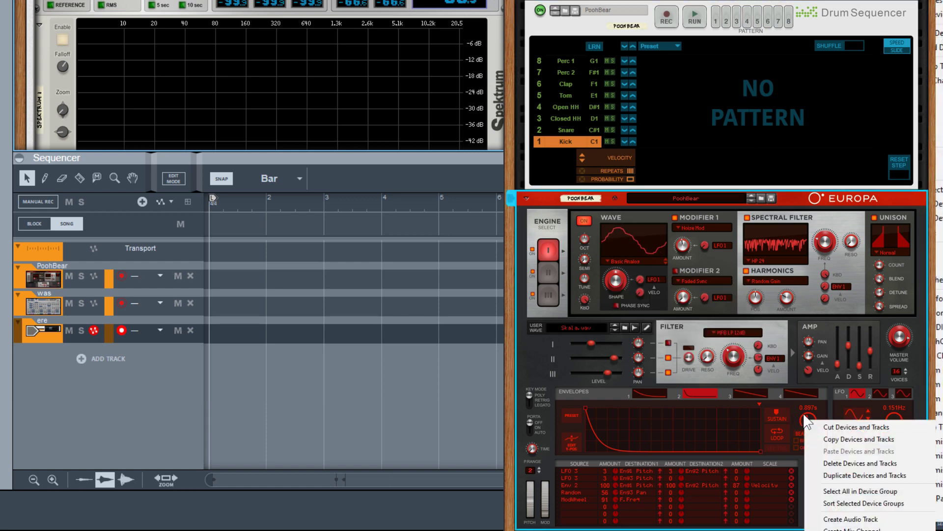
click(789, 199)
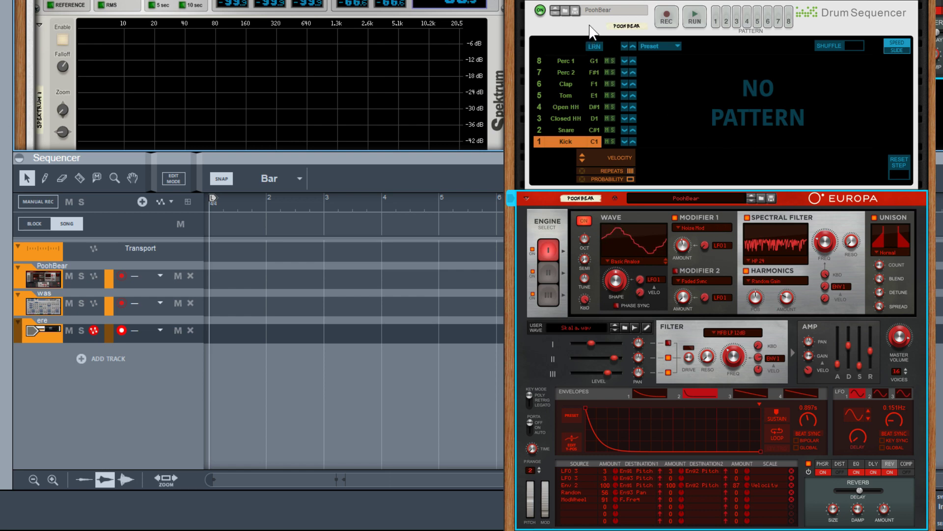
right_click(571, 34)
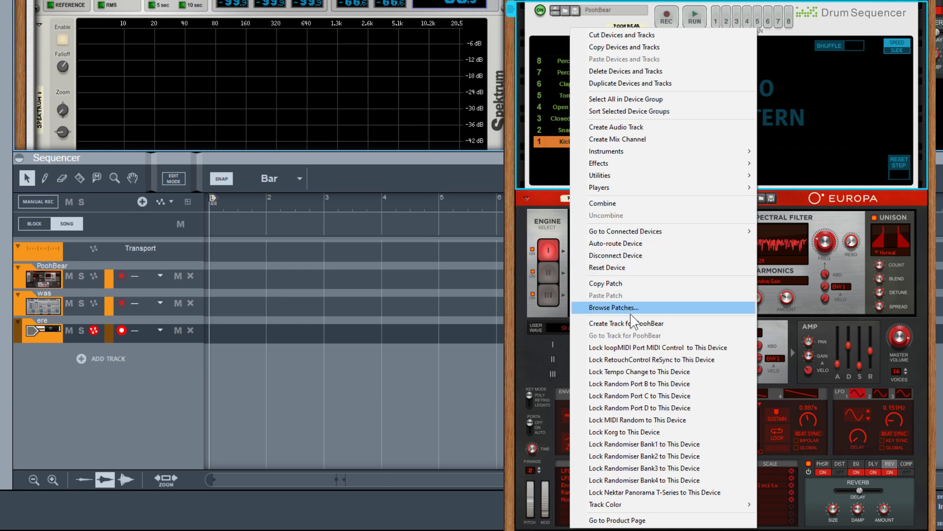
click(546, 22)
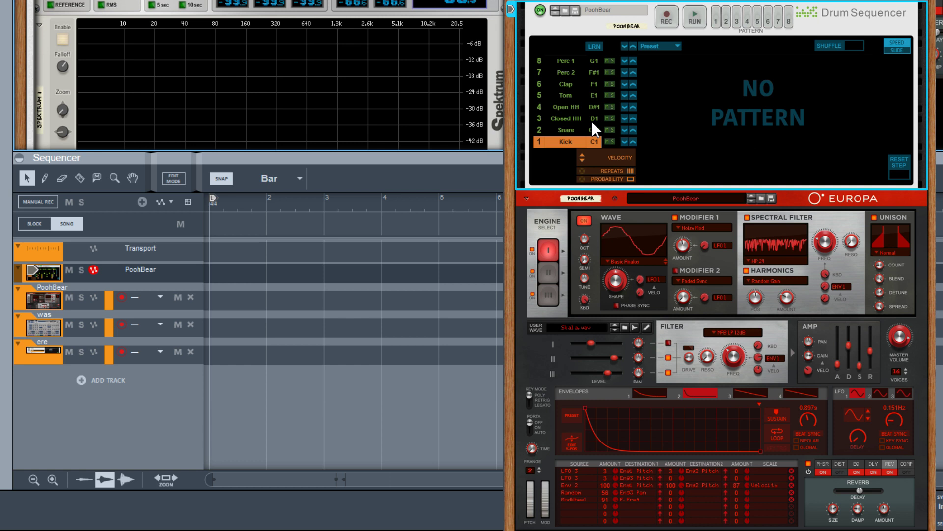
Step: Record and undo Tom, Closed HH and Snare mutes, then open PoohBear's automatable parameter list
key(space)
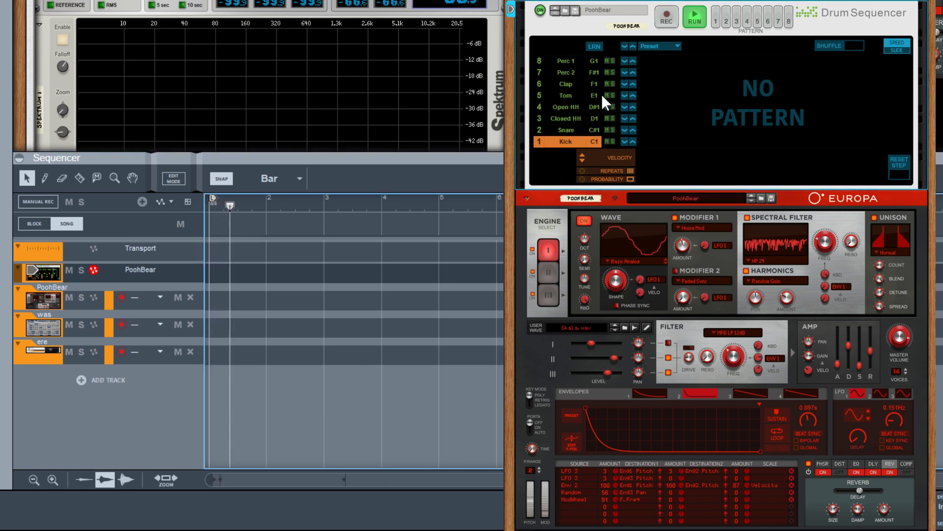
click(607, 94)
click(606, 118)
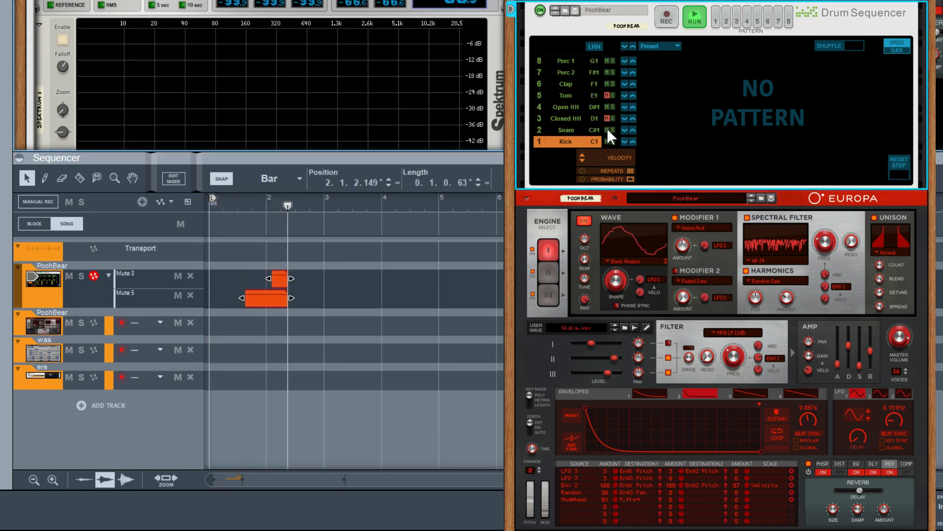
click(607, 130)
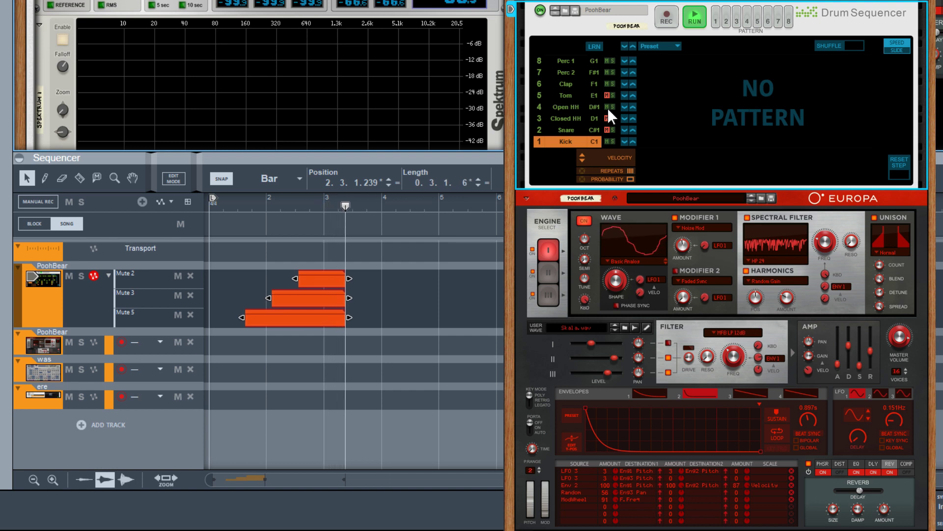
key(ctrl+z)
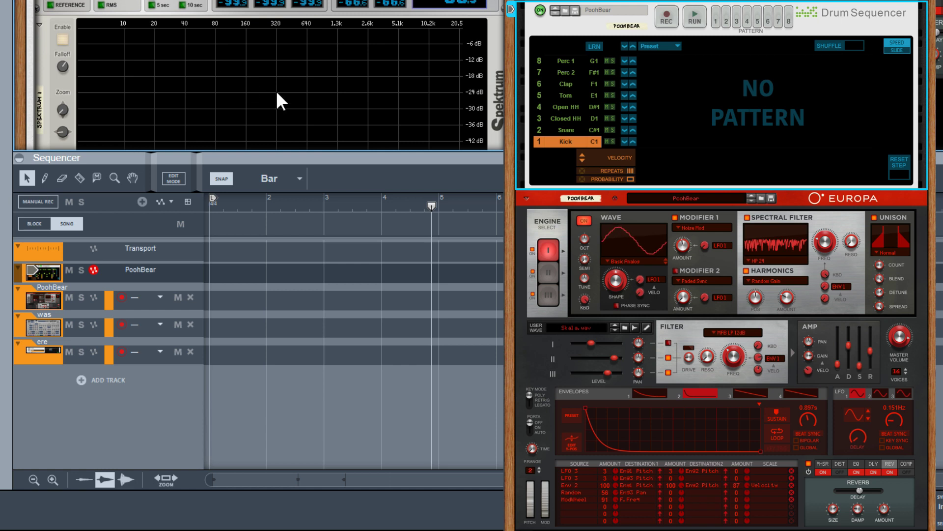
click(171, 200)
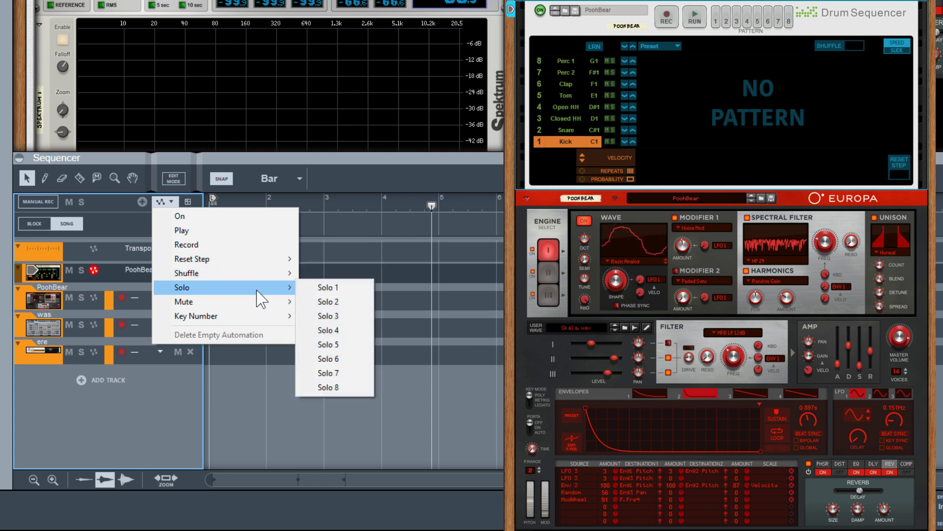
mouse_move(261, 304)
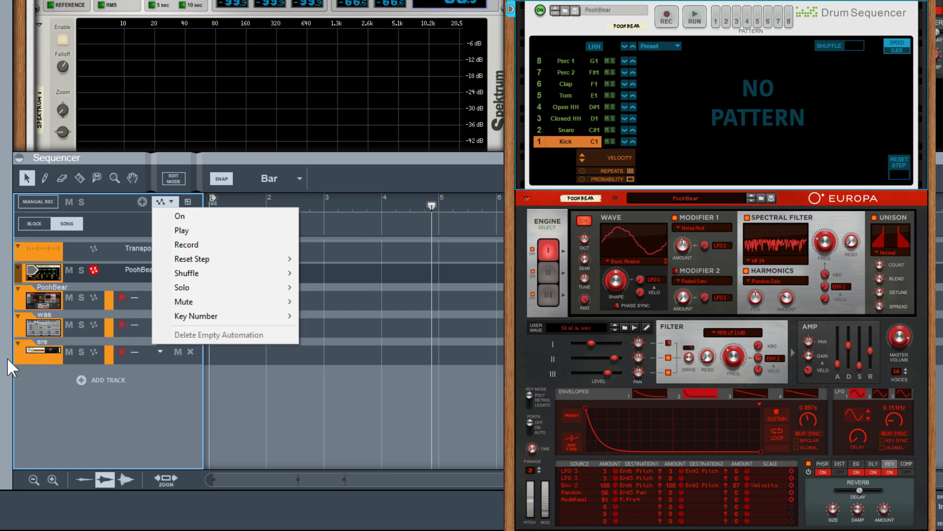
Step: Select the ere track, browse its Group 1–9 parameter submenus, then open the track-list context menu
click(20, 350)
click(21, 350)
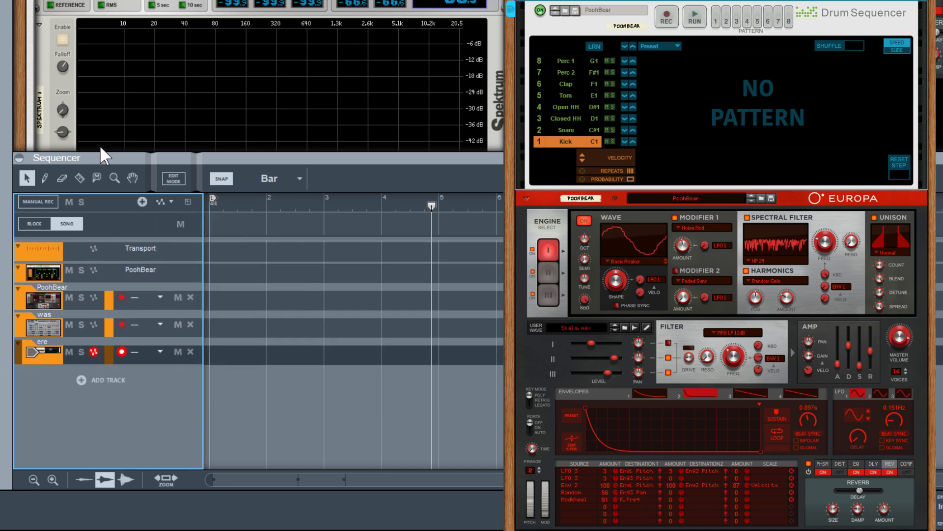
click(171, 199)
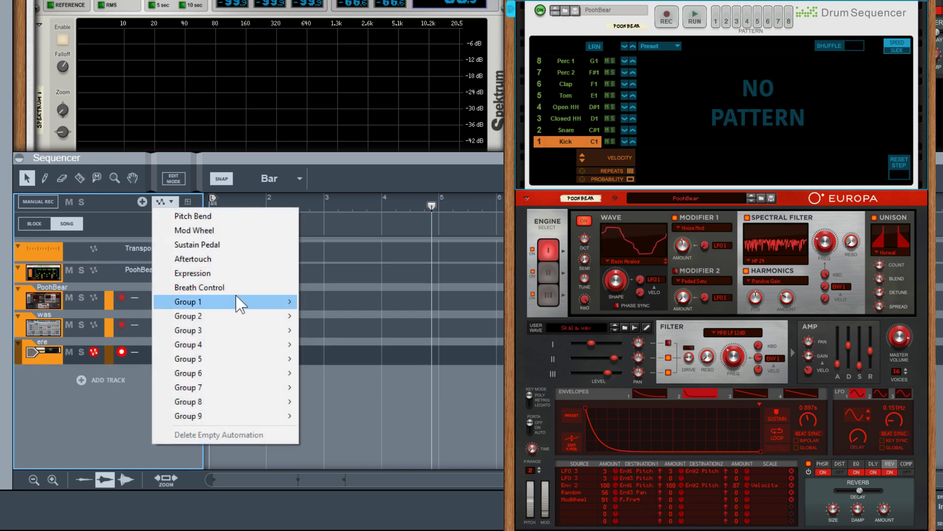
mouse_move(250, 302)
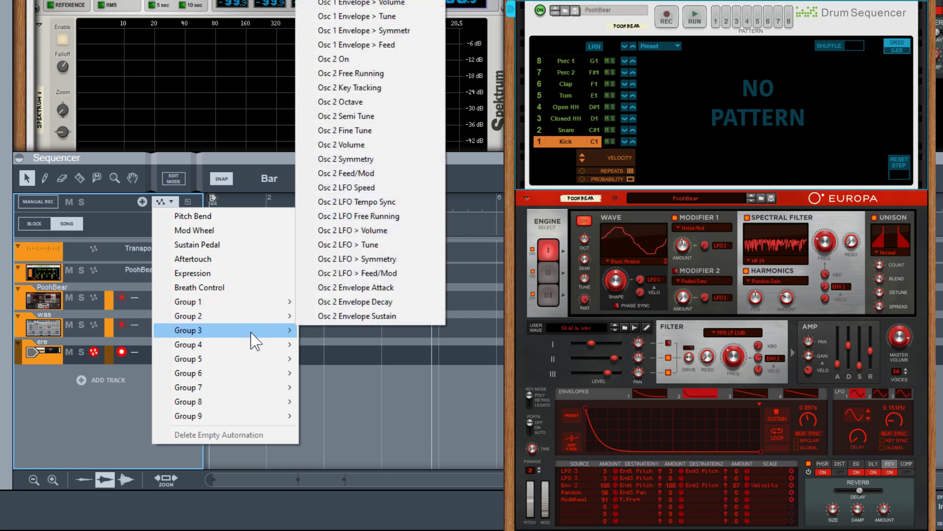
mouse_move(252, 334)
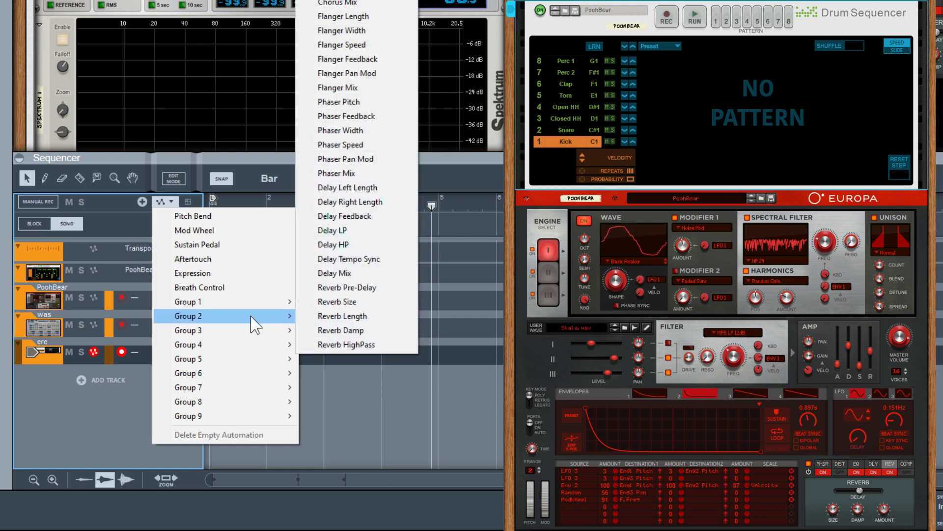
mouse_move(263, 403)
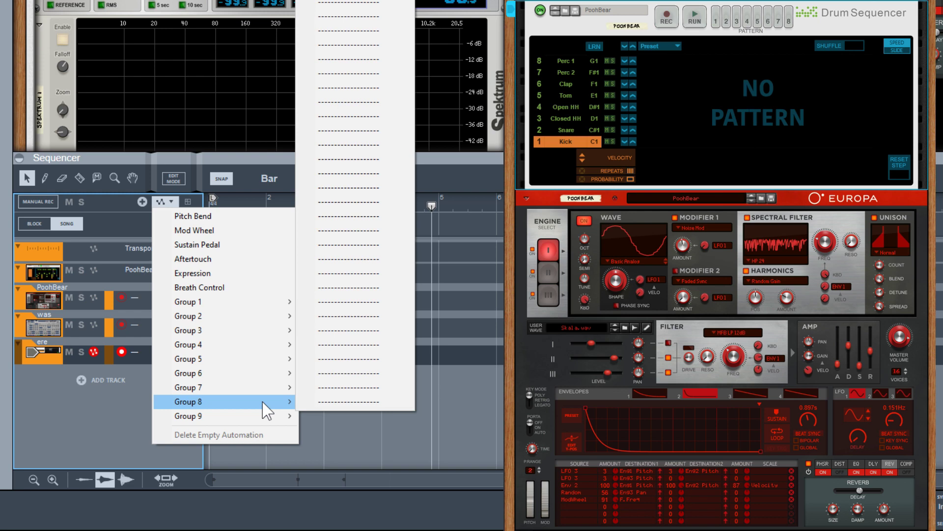
mouse_move(274, 389)
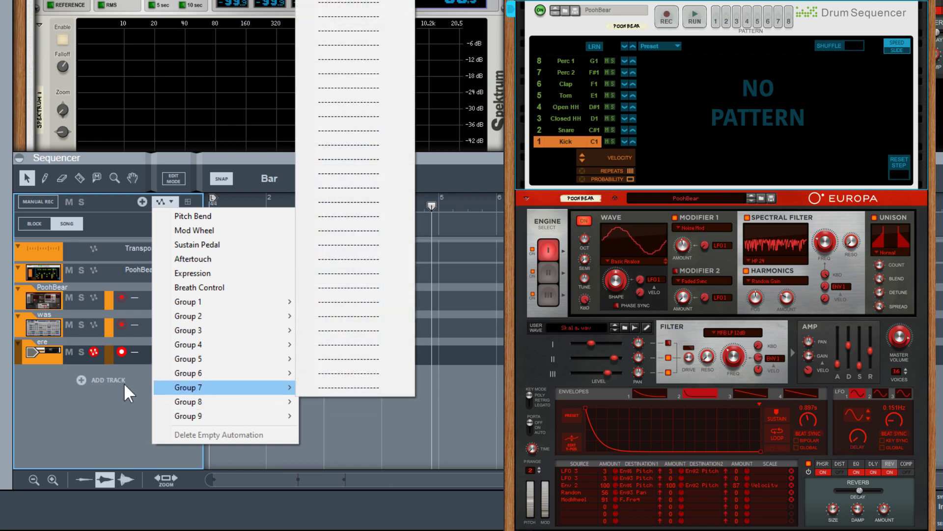
right_click(41, 378)
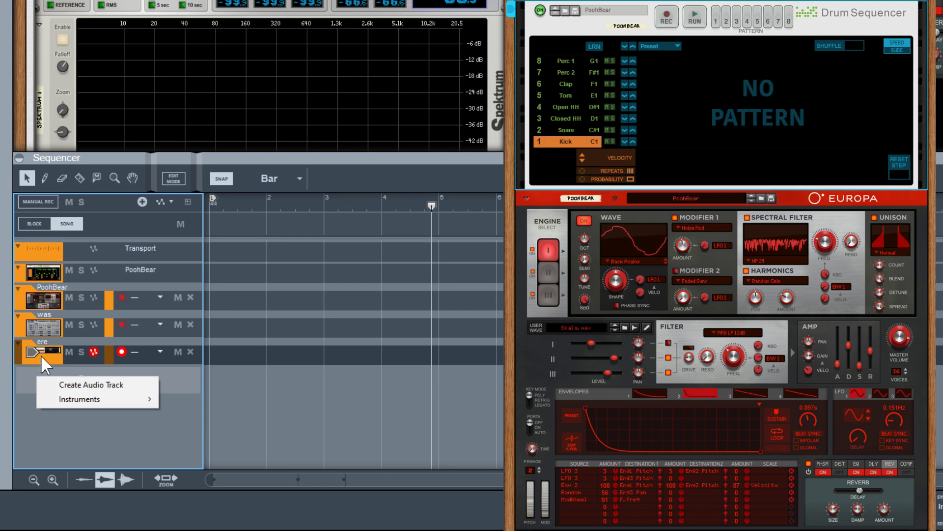
Step: Dismiss the track-list context menu and bring up the rack with BIT's editor open
click(55, 359)
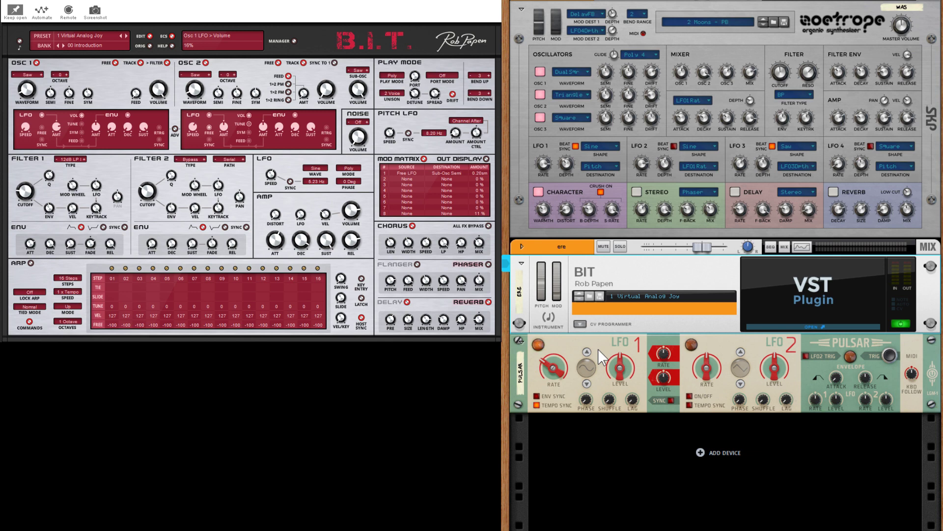
Step: Cable Pulsar's LFO 1 CV Out into Zoetrope's Filter Cutoff CV In
click(598, 348)
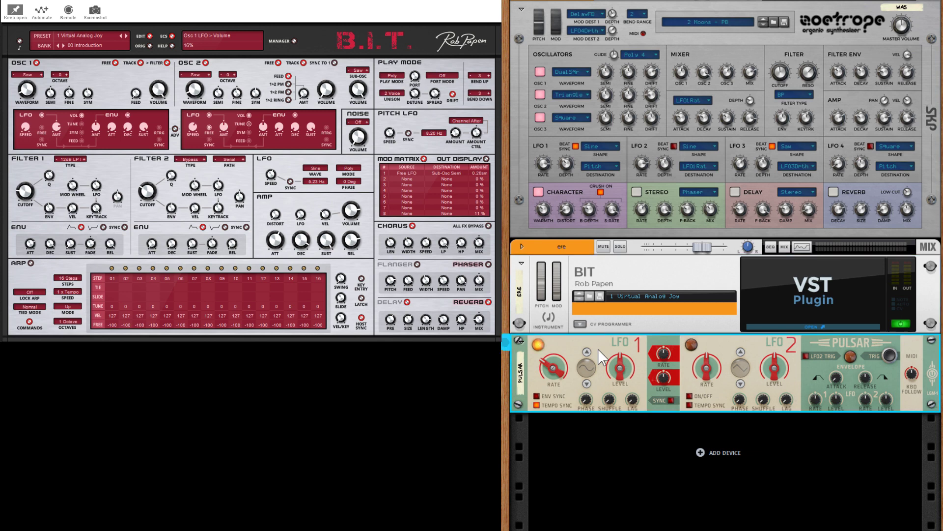
key(Tab)
drag(568, 382, 774, 48)
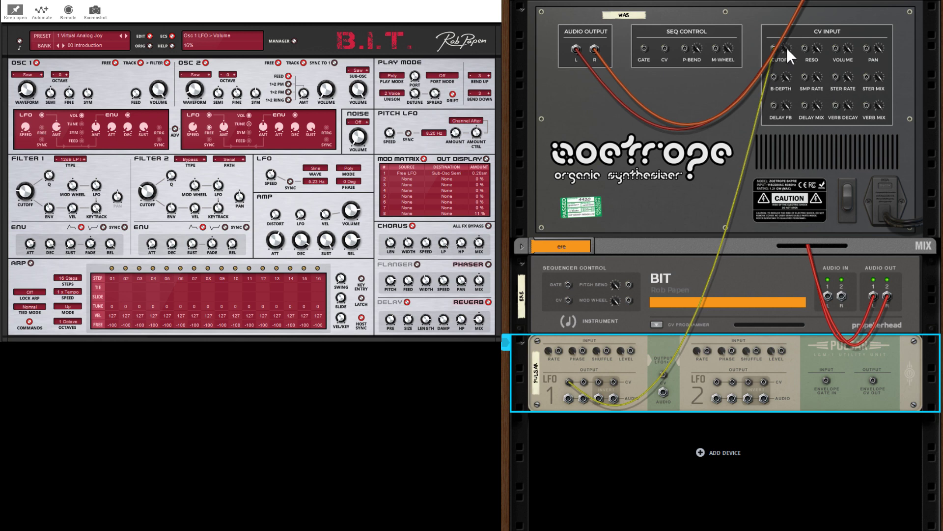
Step: Set Zoetrope's cutoff CV amount to 95 and its filter cutoff to 147 Hz
click(786, 47)
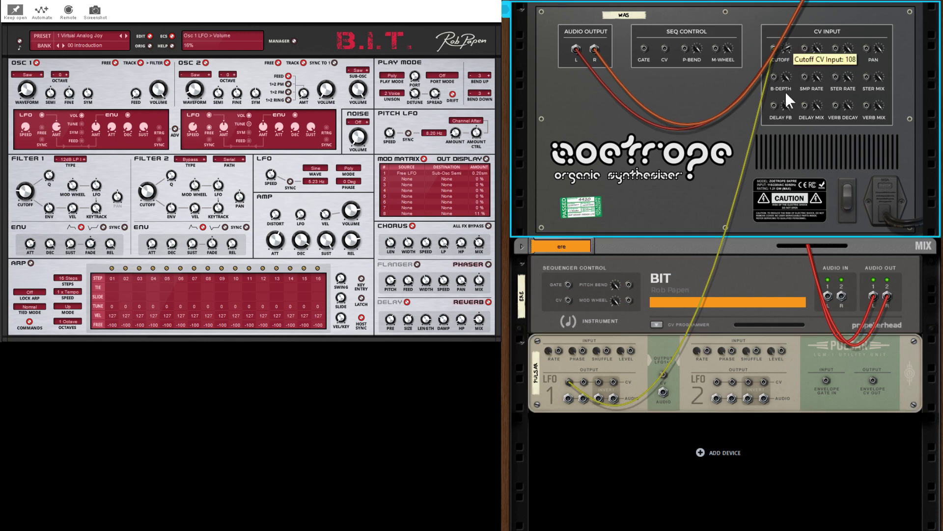
mouse_move(785, 91)
mouse_down()
mouse_move(785, 117)
mouse_move(784, 28)
mouse_move(783, 108)
mouse_up()
key(Tab)
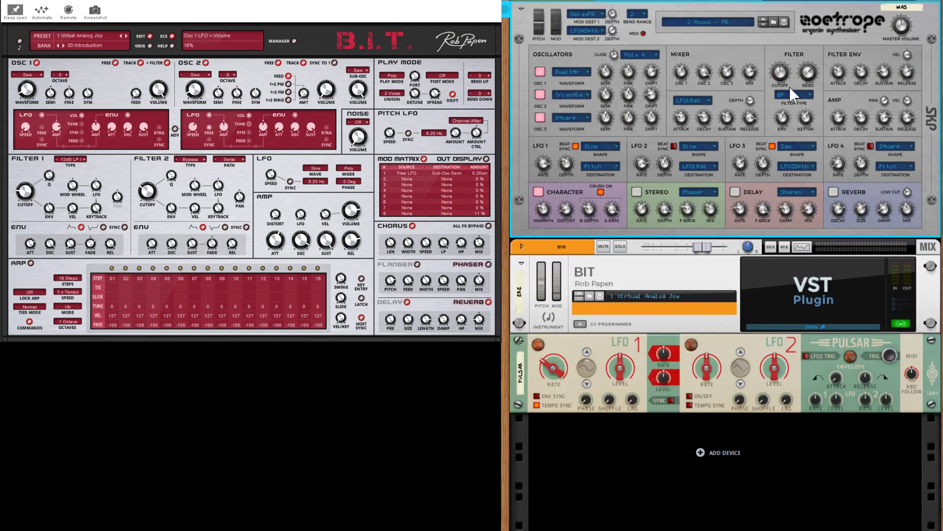
mouse_move(780, 74)
mouse_down()
mouse_move(777, 37)
mouse_move(777, 95)
mouse_move(776, 31)
mouse_move(774, 75)
mouse_up()
Step: Cable Pulsar's LFO 1 output into BIT's Modulation CV In 1 with BIT's CV Programmer shown
click(580, 323)
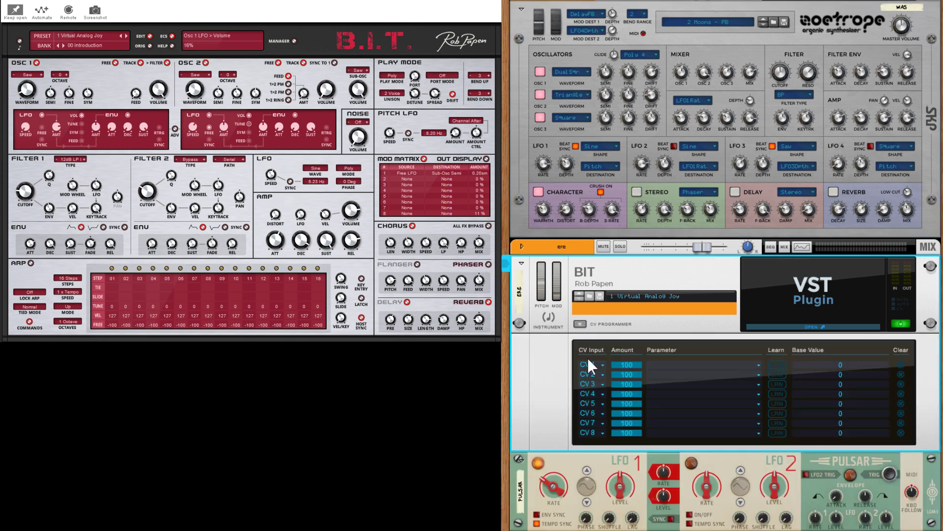
key(Tab)
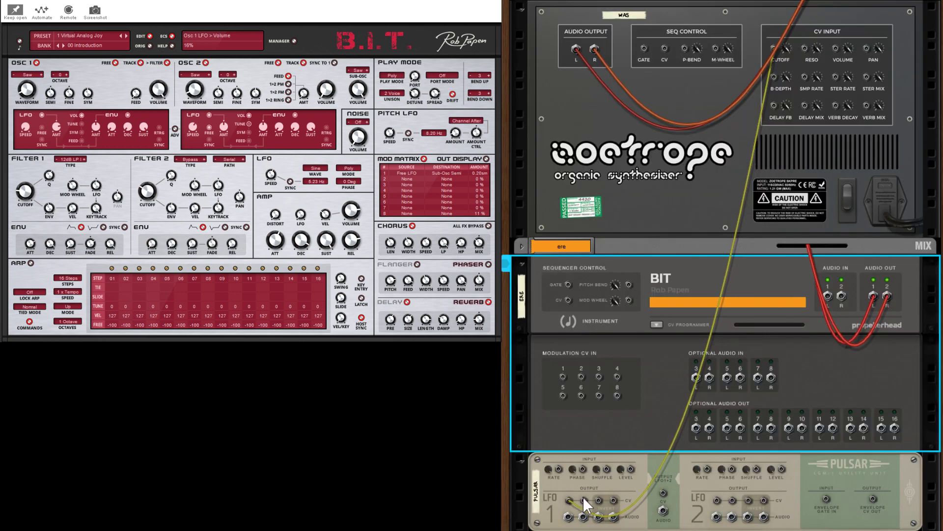
click(607, 485)
drag(608, 489, 555, 380)
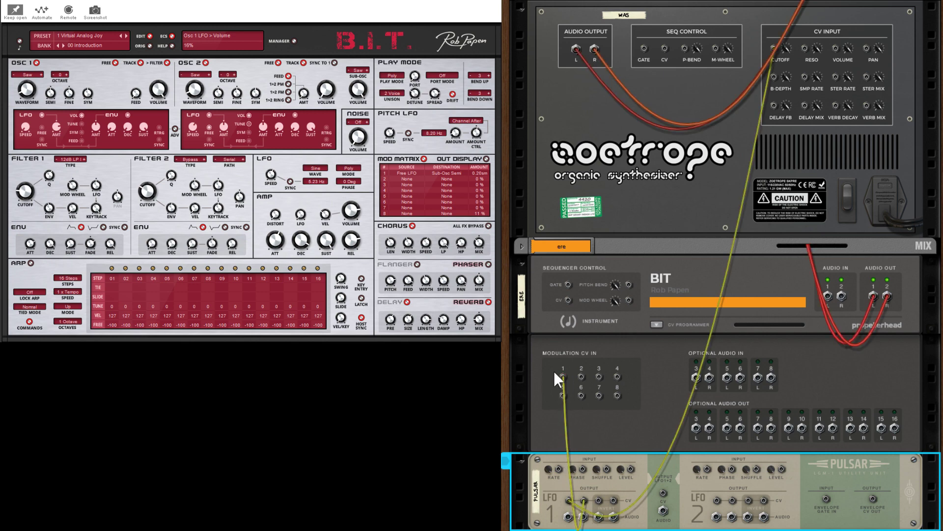
key(Tab)
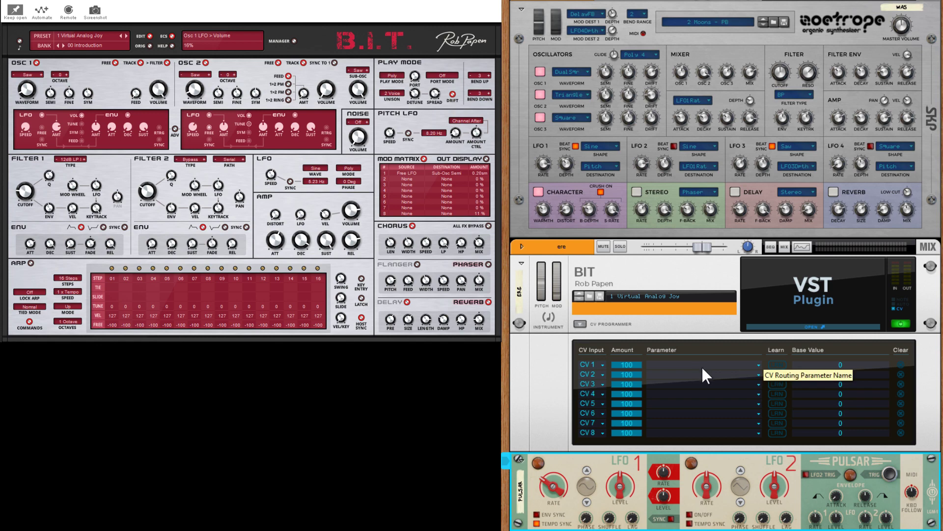
Step: Learn-assign BIT's CV 1 to Filter 2 Frequency Cutoff and lower its base value from 73 to 43
click(759, 366)
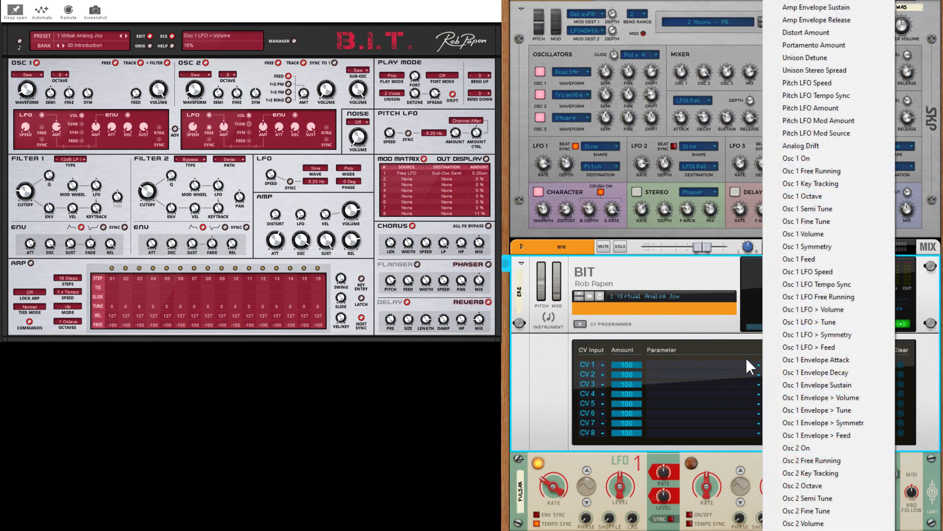
click(743, 362)
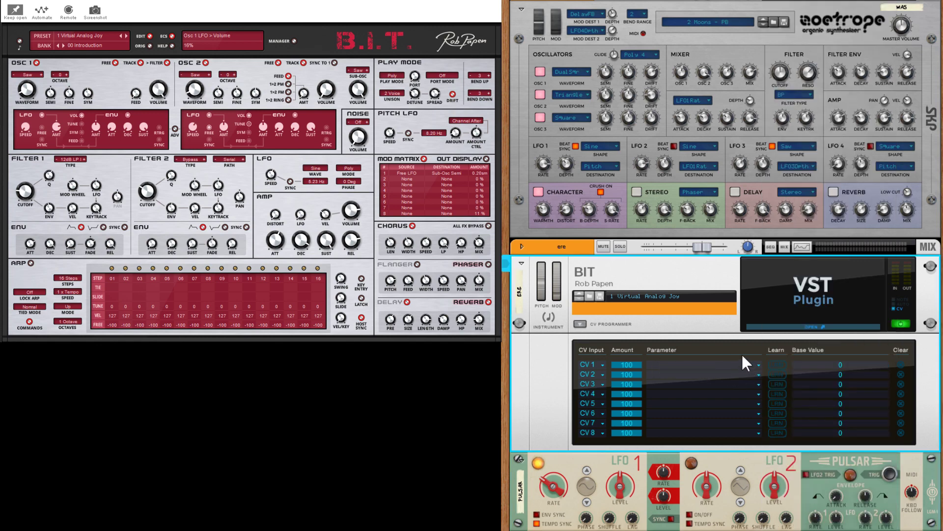
click(777, 364)
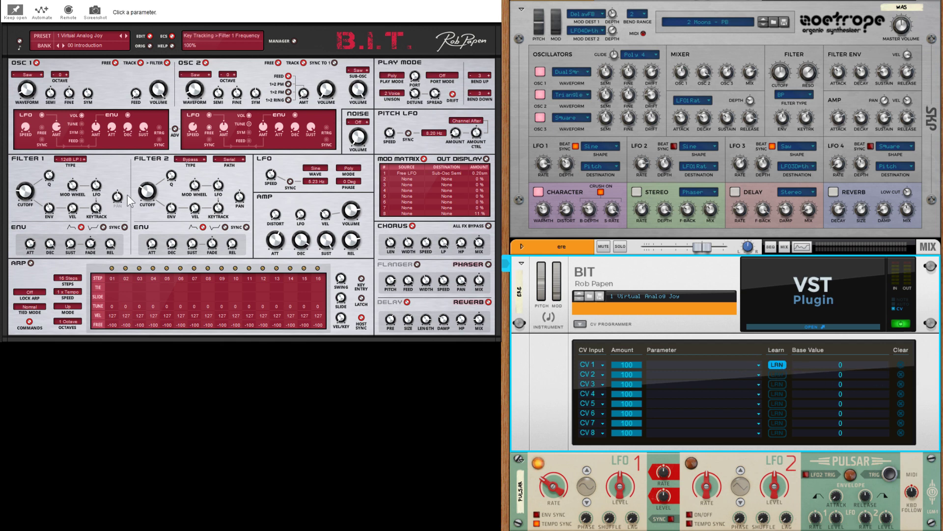
click(147, 192)
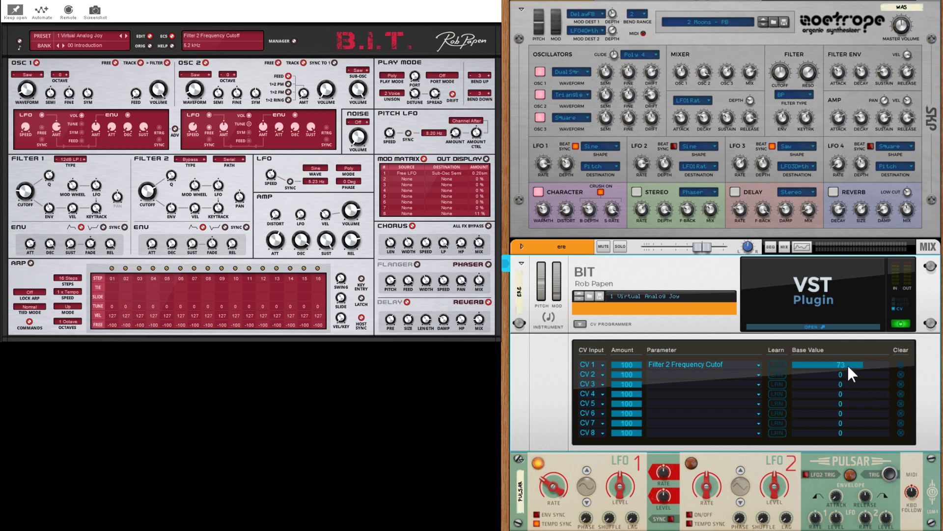
drag(840, 364, 841, 399)
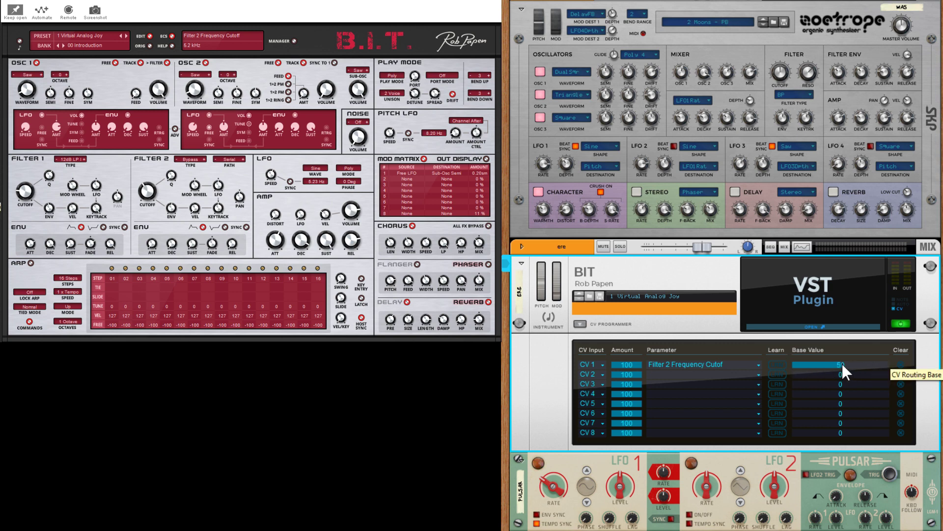
mouse_move(842, 362)
mouse_down()
mouse_move(842, 285)
mouse_move(842, 402)
mouse_move(845, 367)
mouse_up()
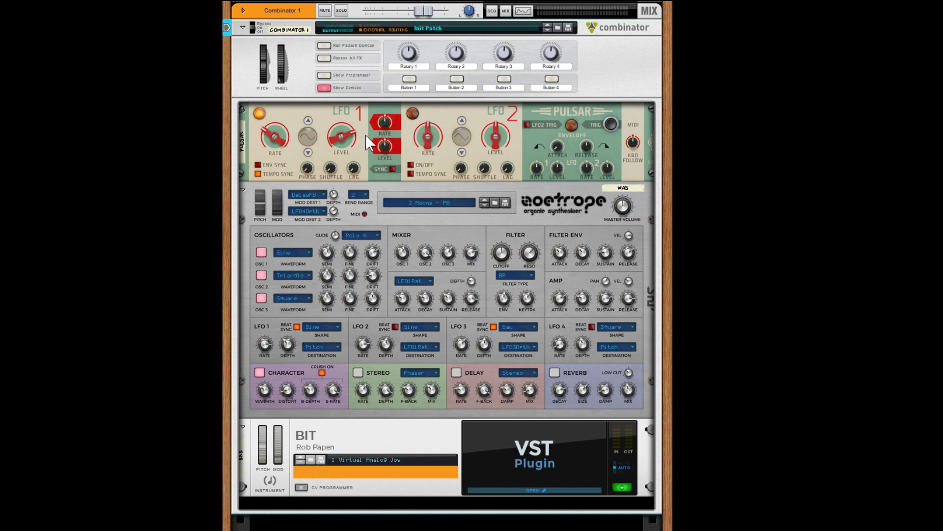
Step: Show Combinator 1's programmer and view the rear cabling, where Pulsar LFO 1 feeds Programmer CV In 1
click(324, 75)
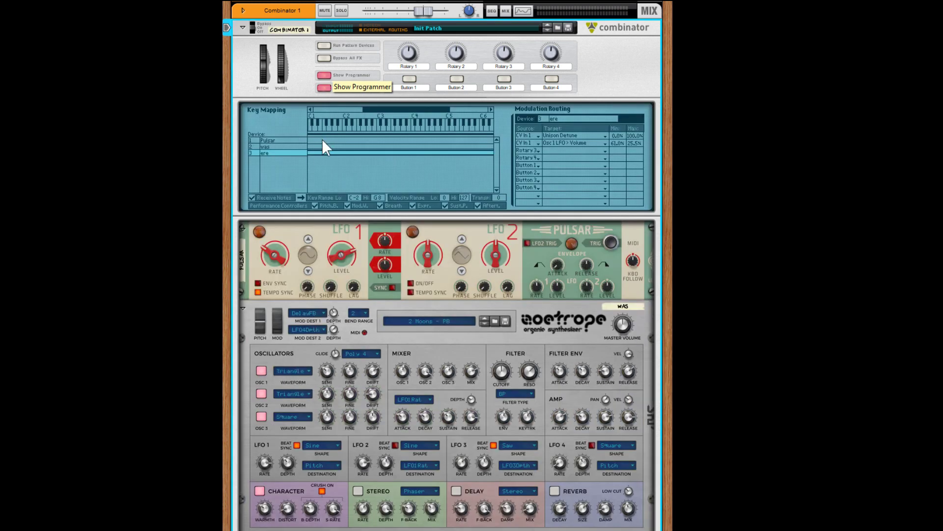
key(Tab)
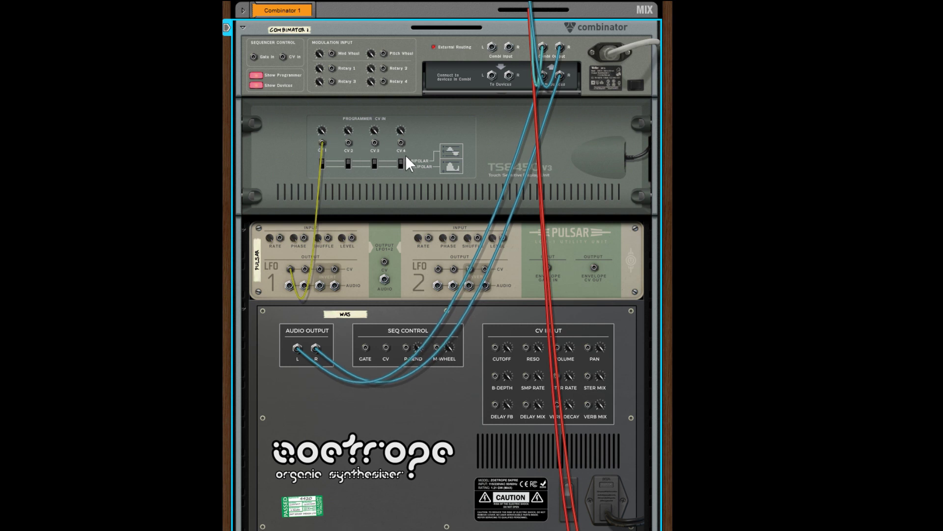
drag(322, 143, 332, 68)
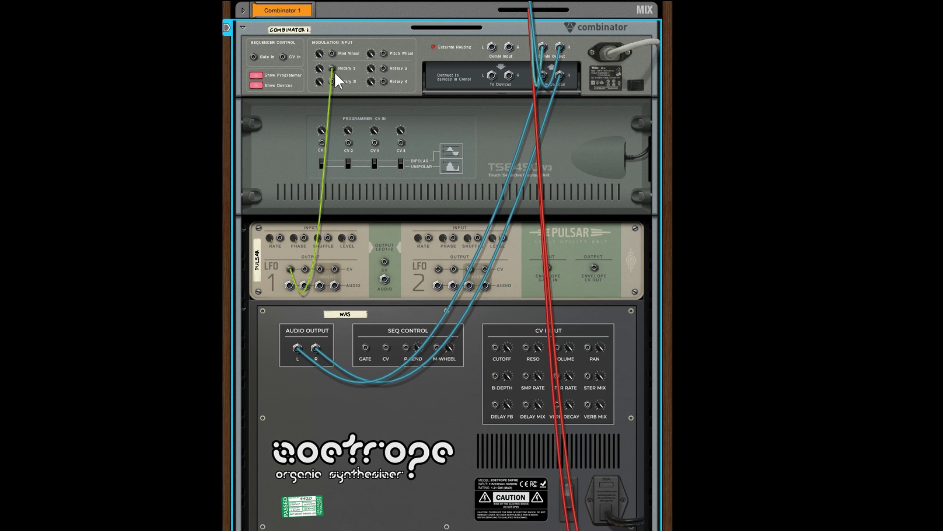
drag(333, 66, 322, 144)
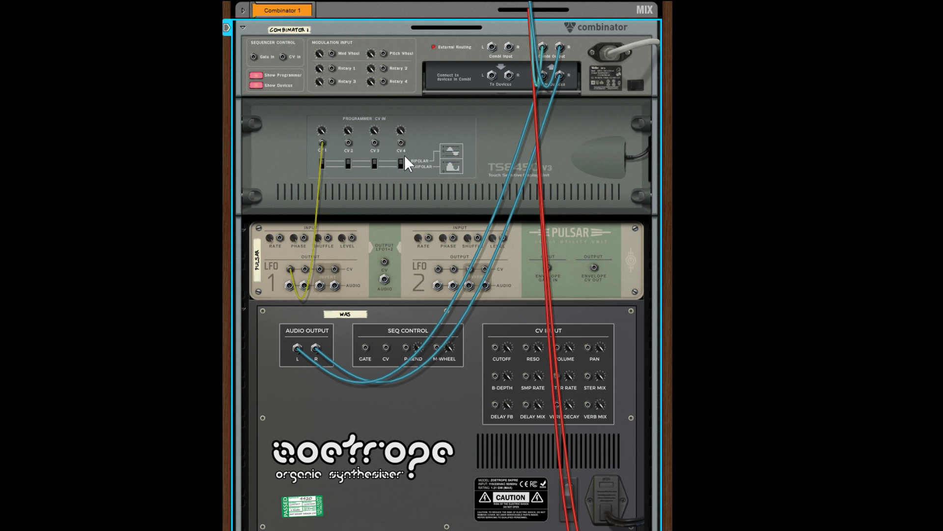
Step: On the front panels, review CV In 1 routings for was and ere, including Unison Detune and Osc 1 LFO > Volume
key(Tab)
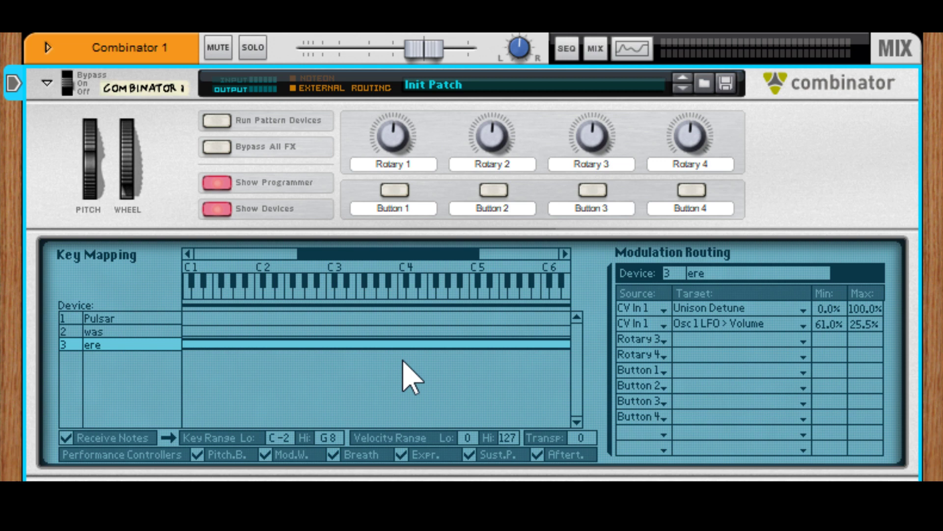
click(127, 332)
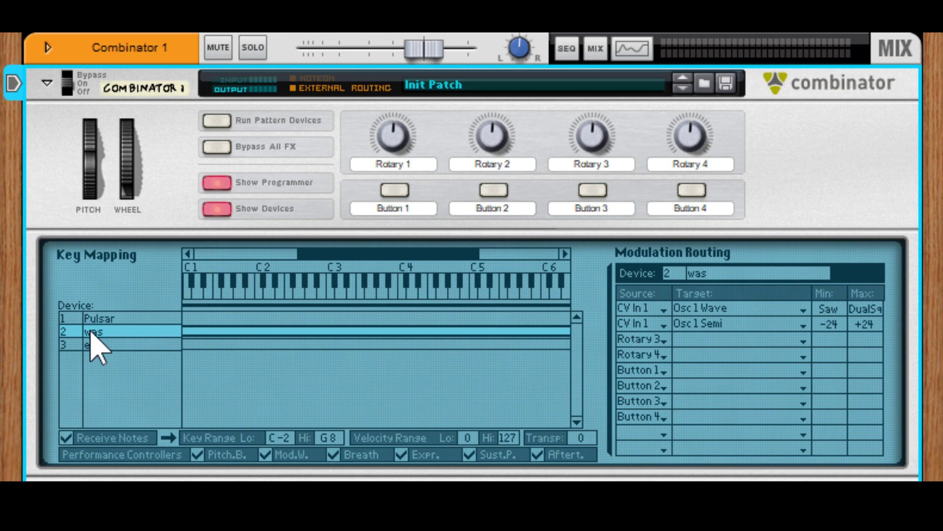
click(146, 346)
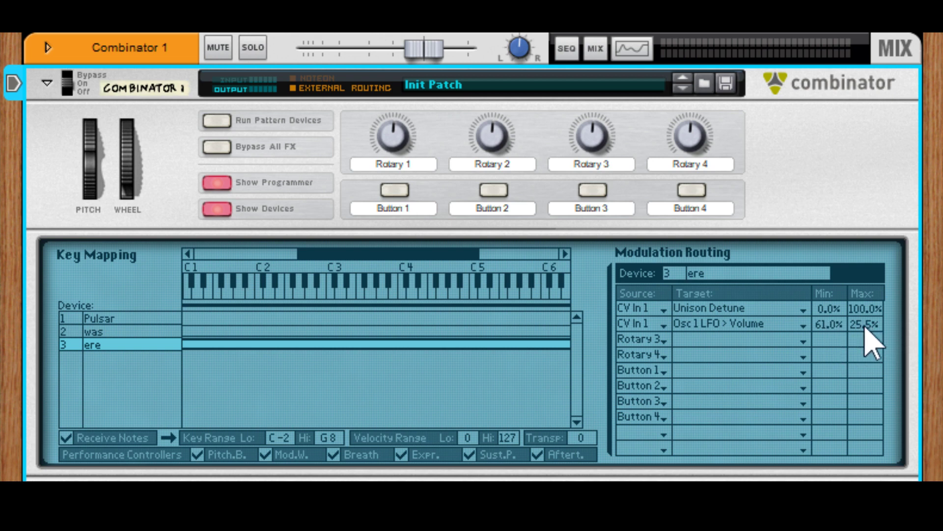
mouse_move(827, 329)
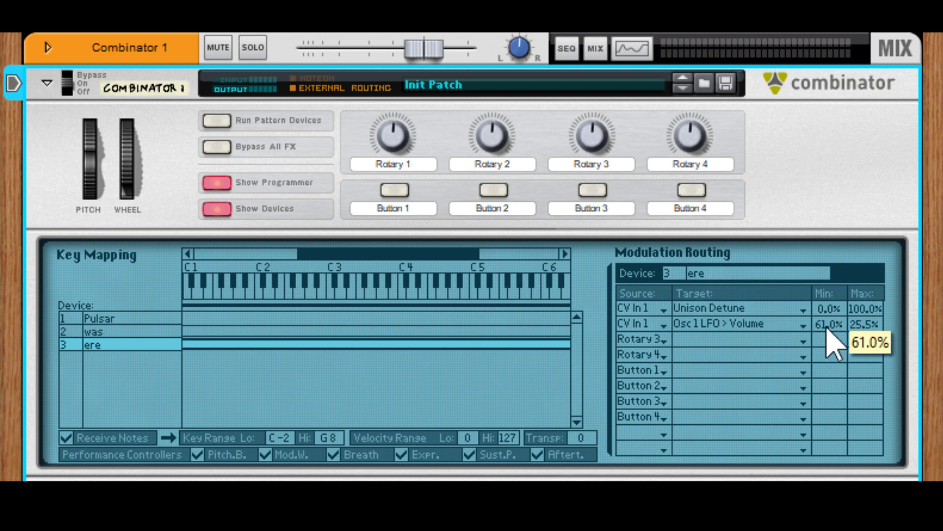